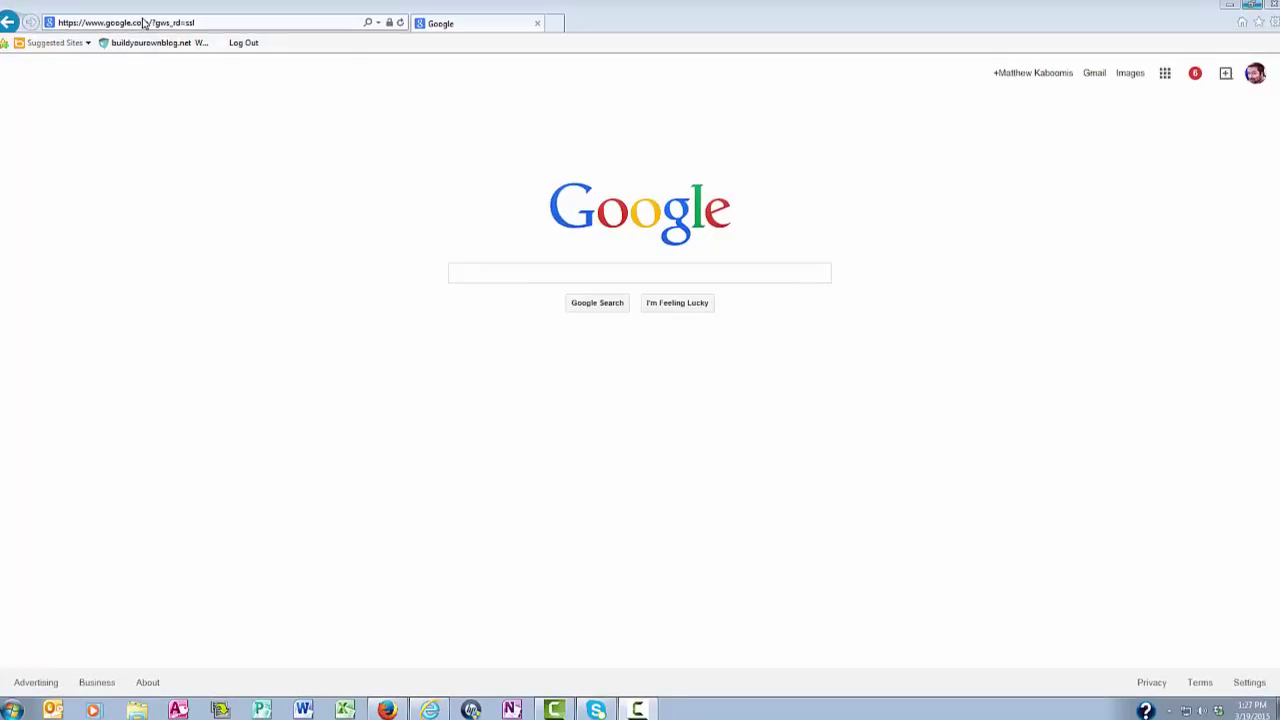
Load the blog's /wp-admin address in Internet Explorer to reach the WordPress Dashboard
left_click(145, 22)
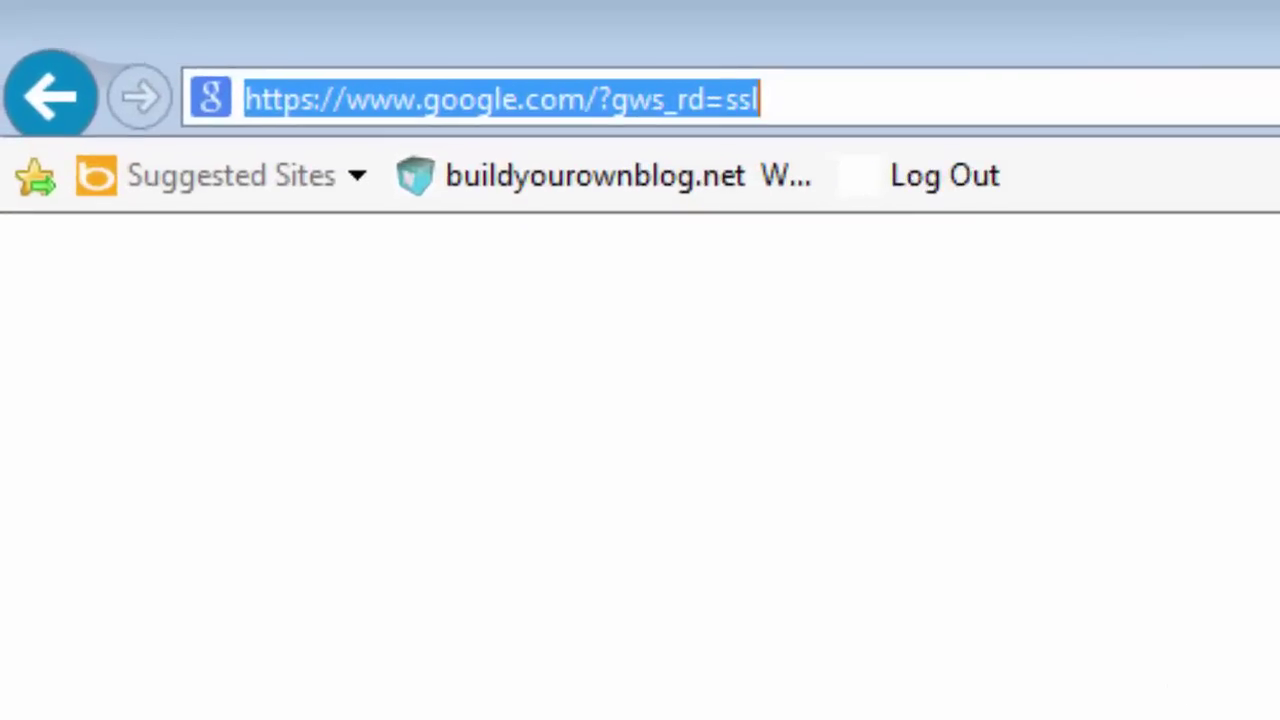
type("www.")
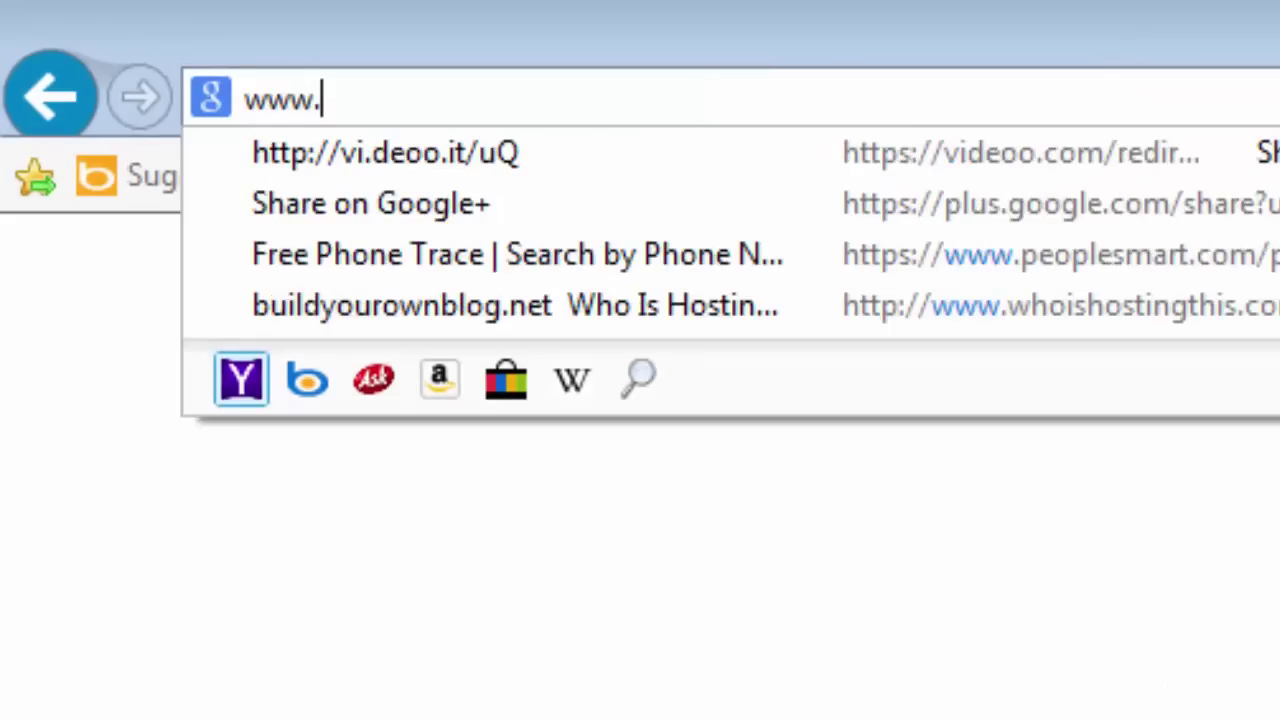
type("mattsne")
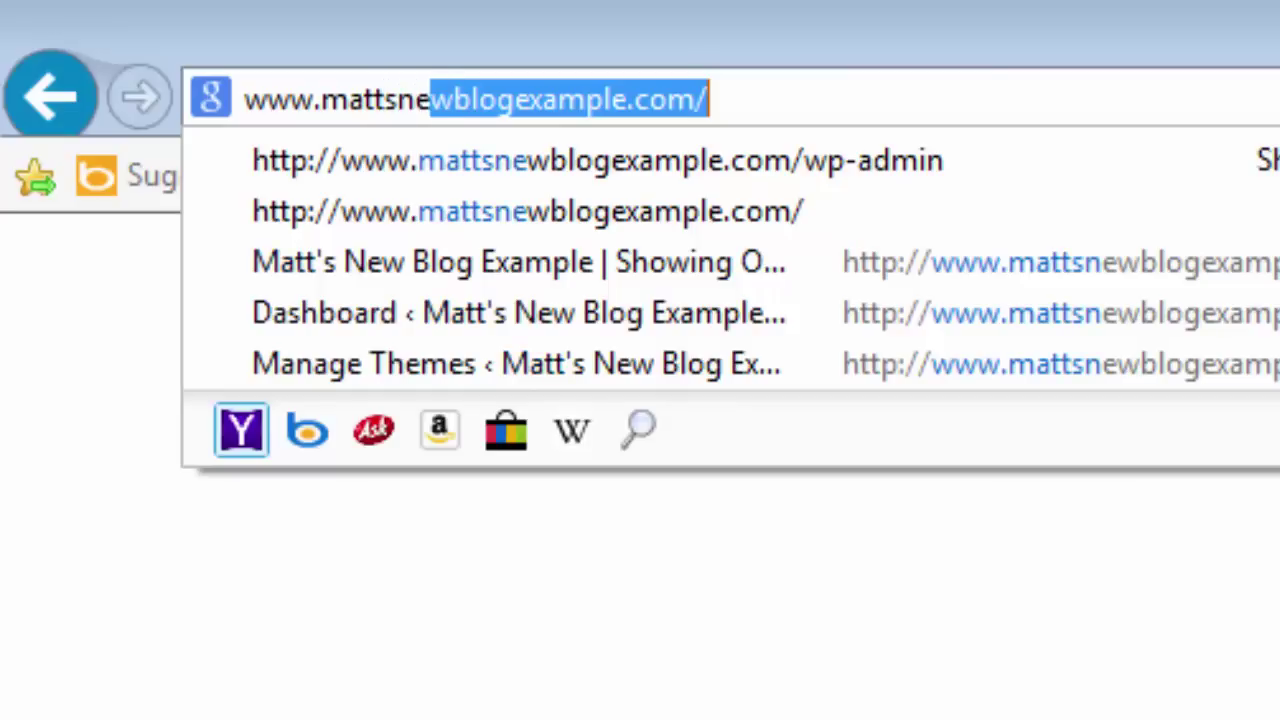
type("wblogexam")
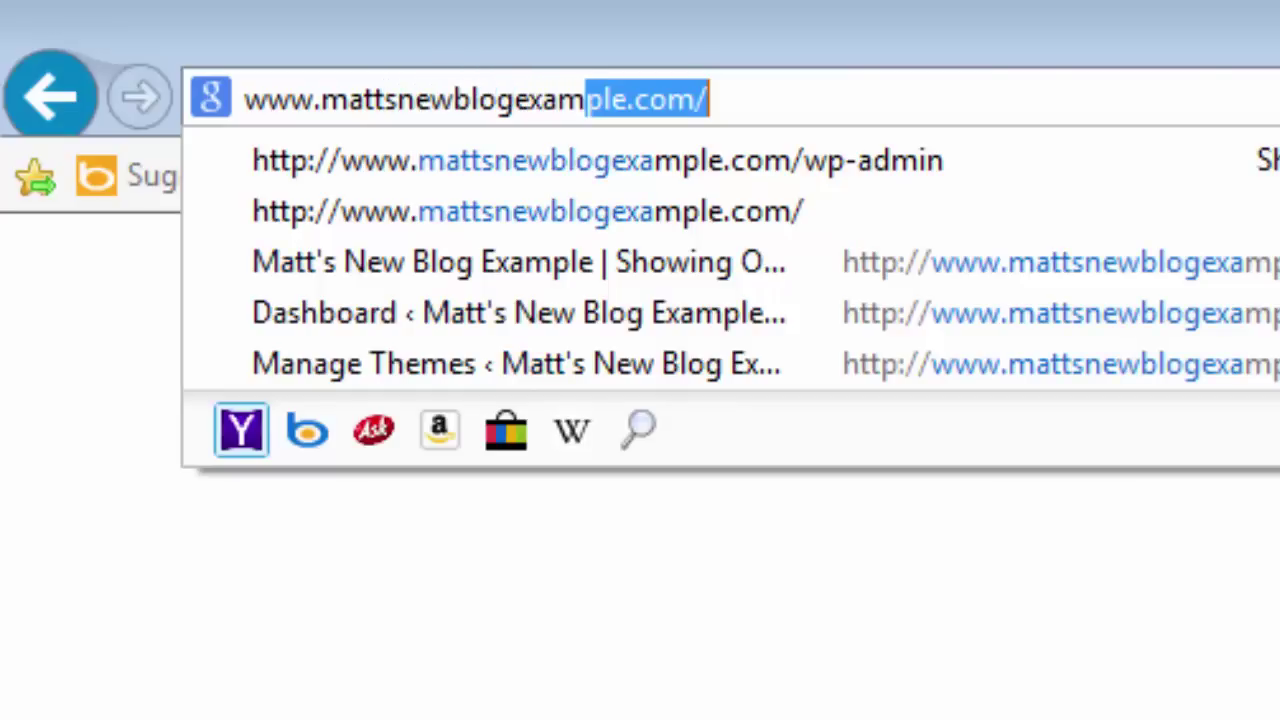
type("ple.com")
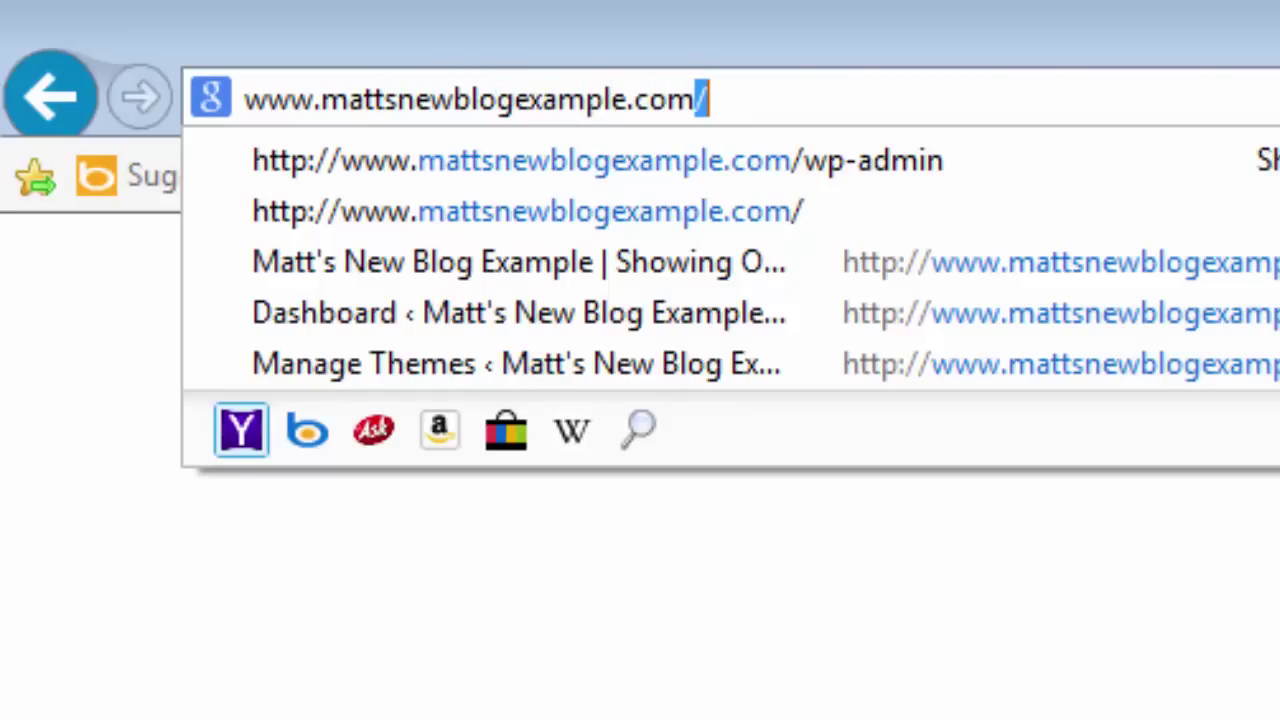
type("/wp-")
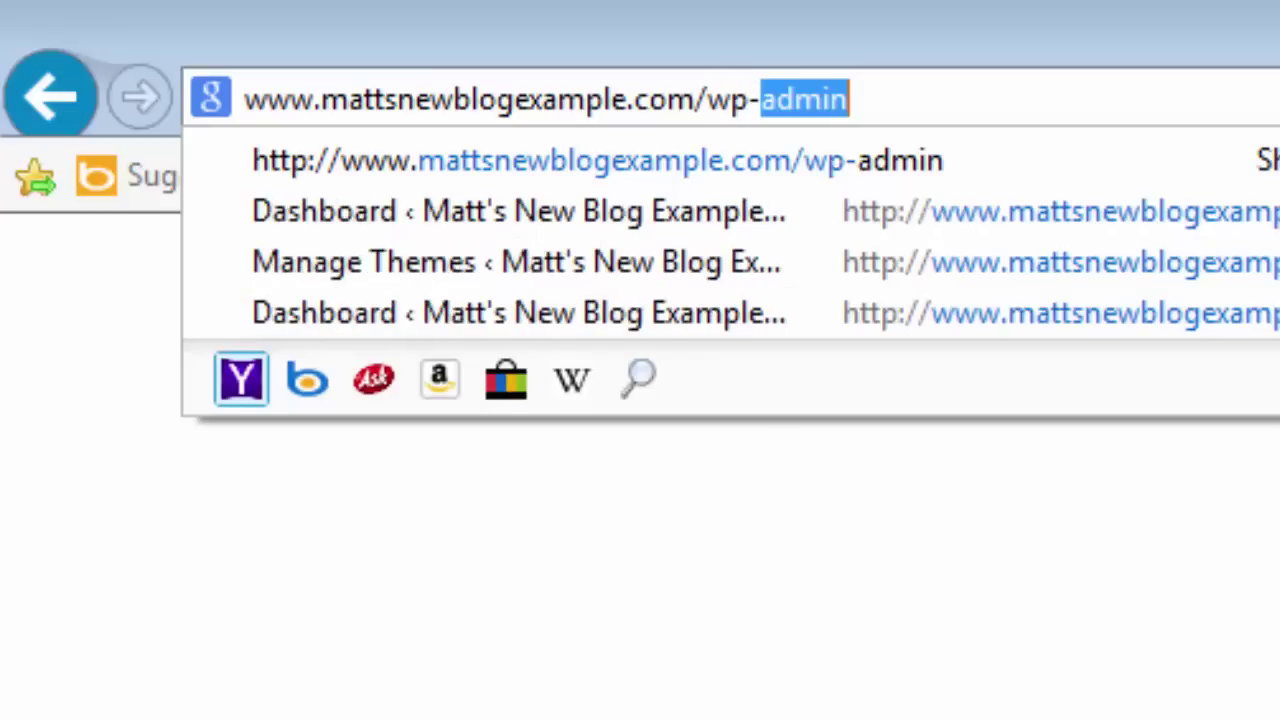
type("admin")
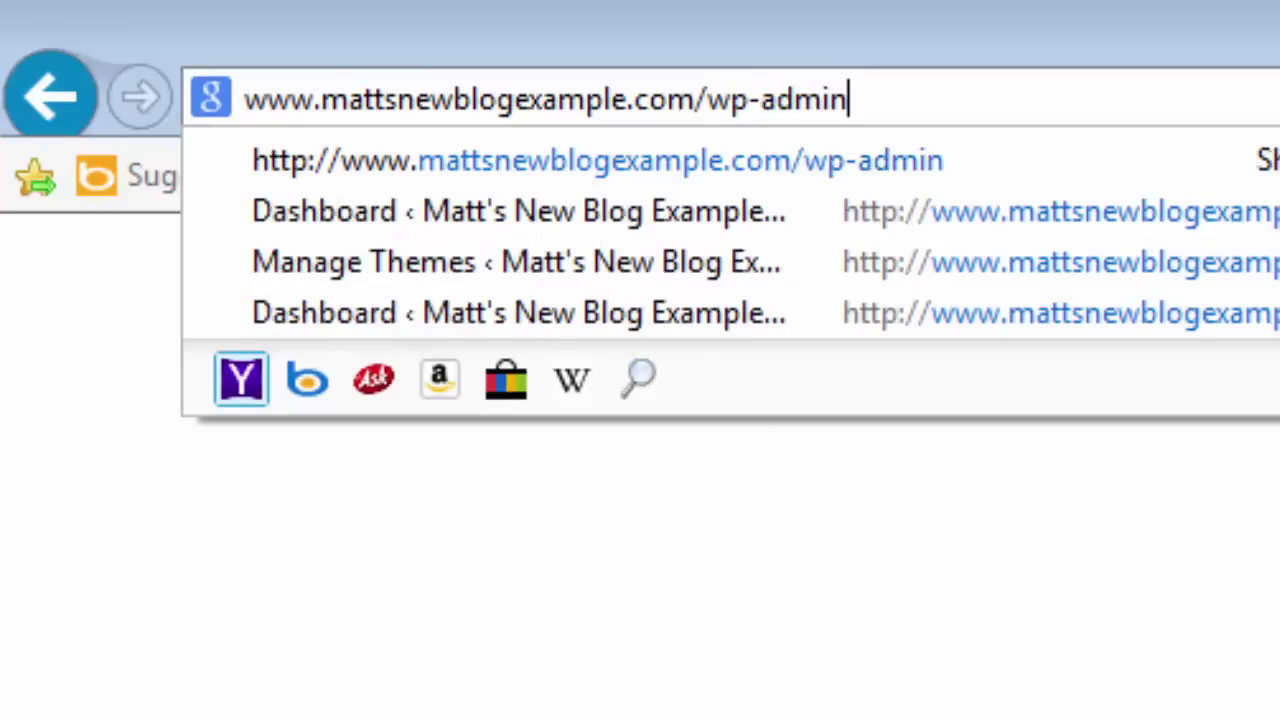
key("Return")
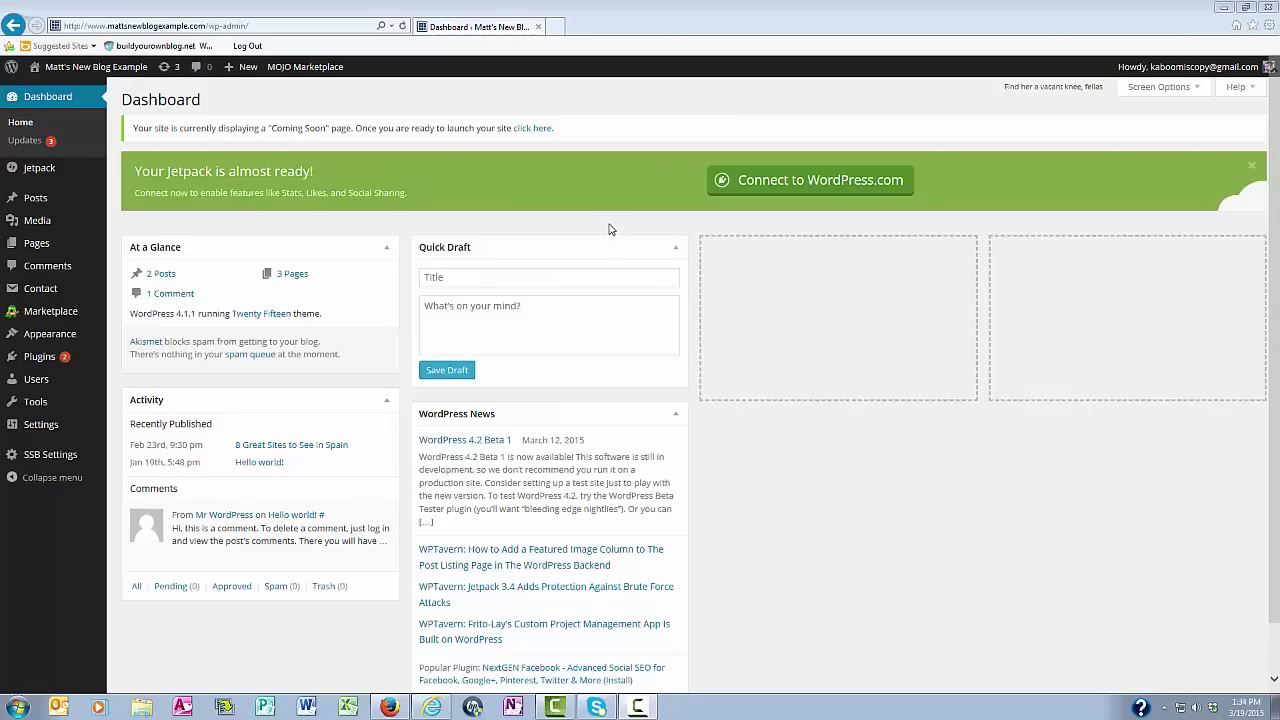
Open Settings > General and review the tagline 'Showing Off the Power of WordPress'
mouse_move(40, 430)
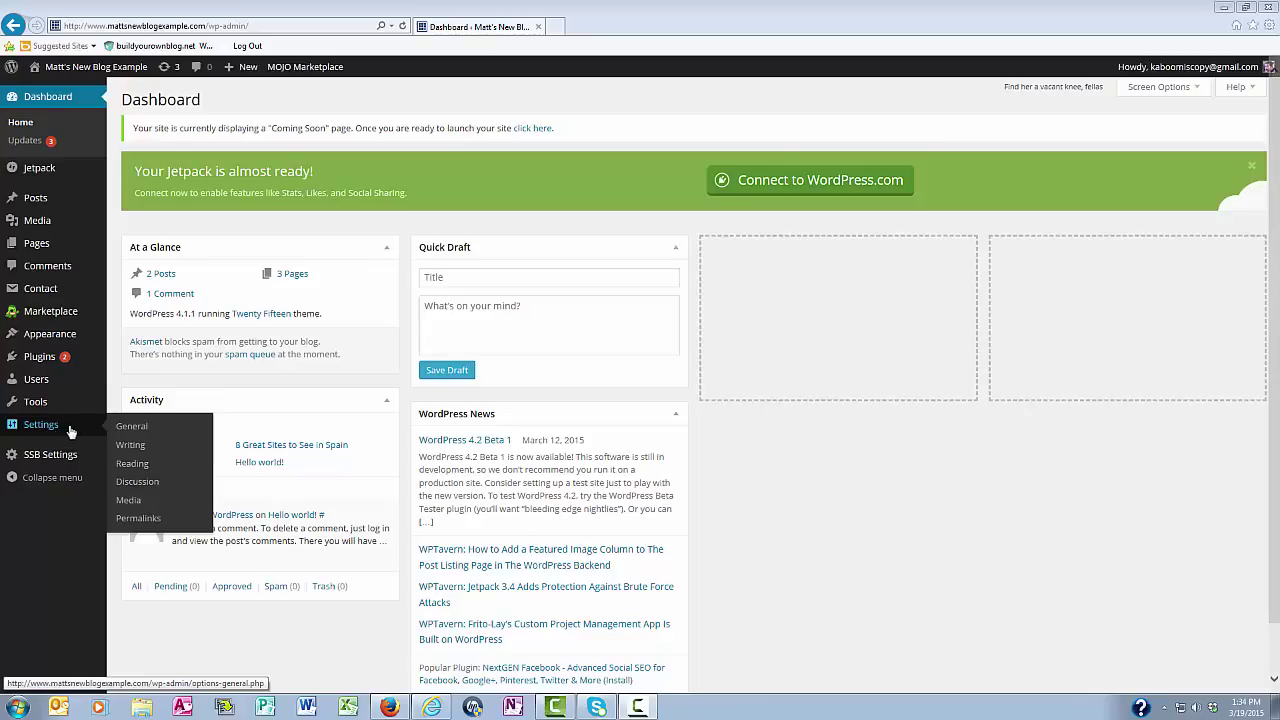
left_click(132, 427)
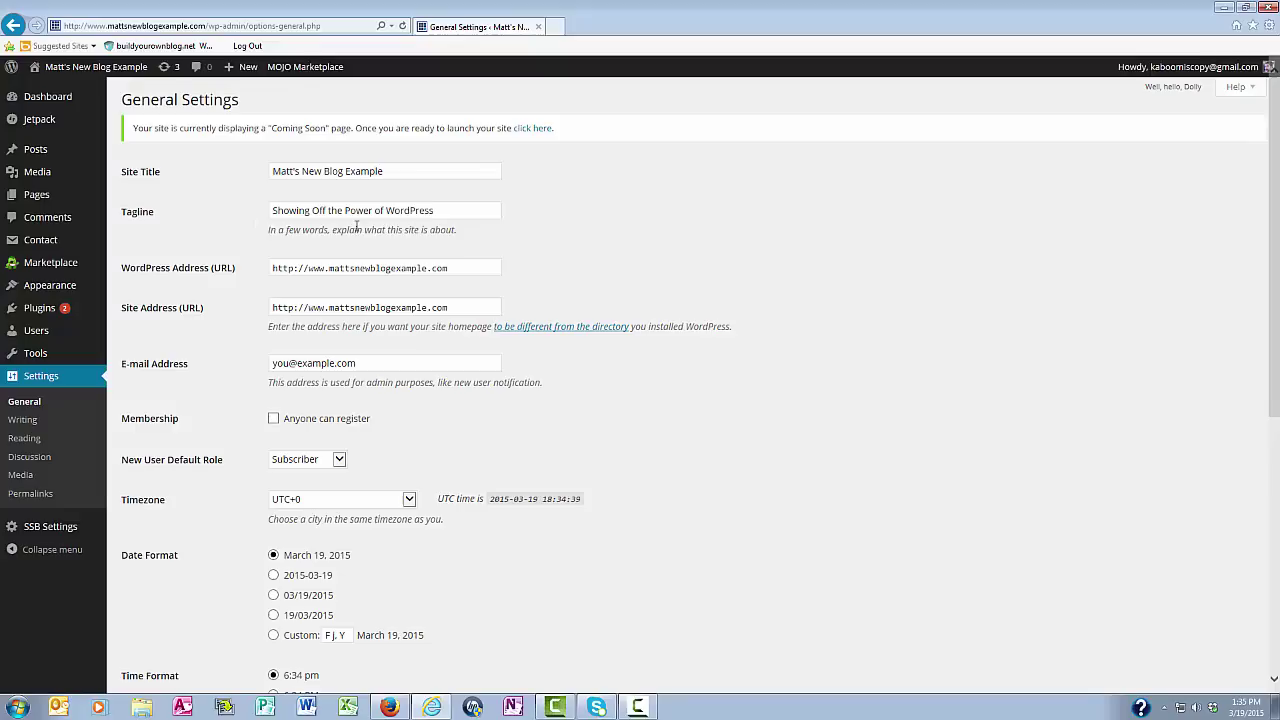
left_click_drag(438, 208, 266, 210)
left_click(231, 209)
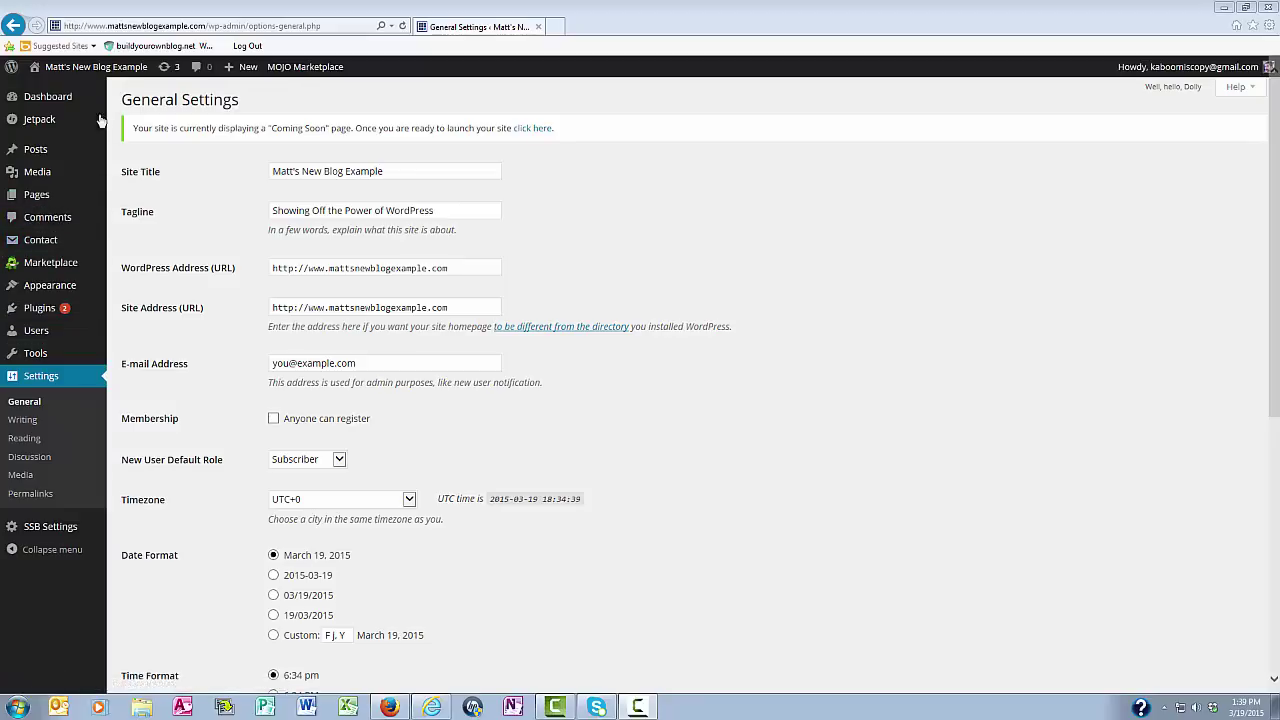
Preview the live blog's front page title and tagline, then return to the Dashboard
mouse_move(58, 68)
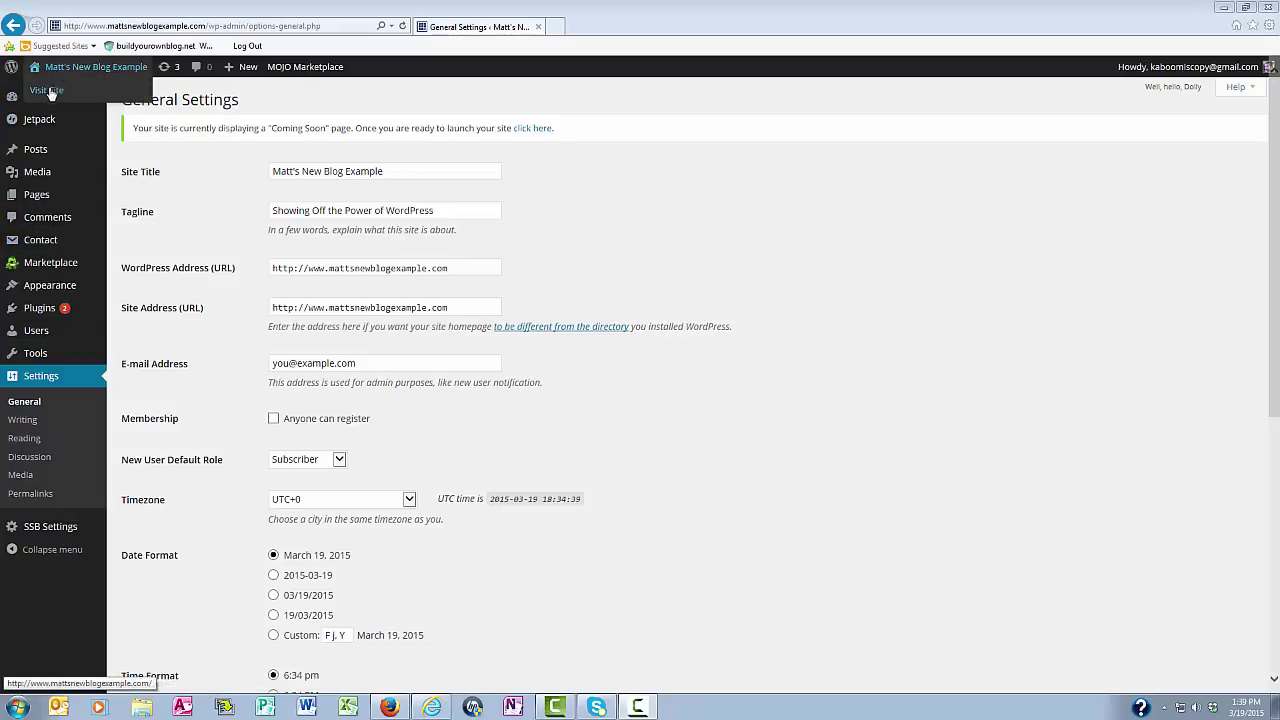
left_click(47, 90)
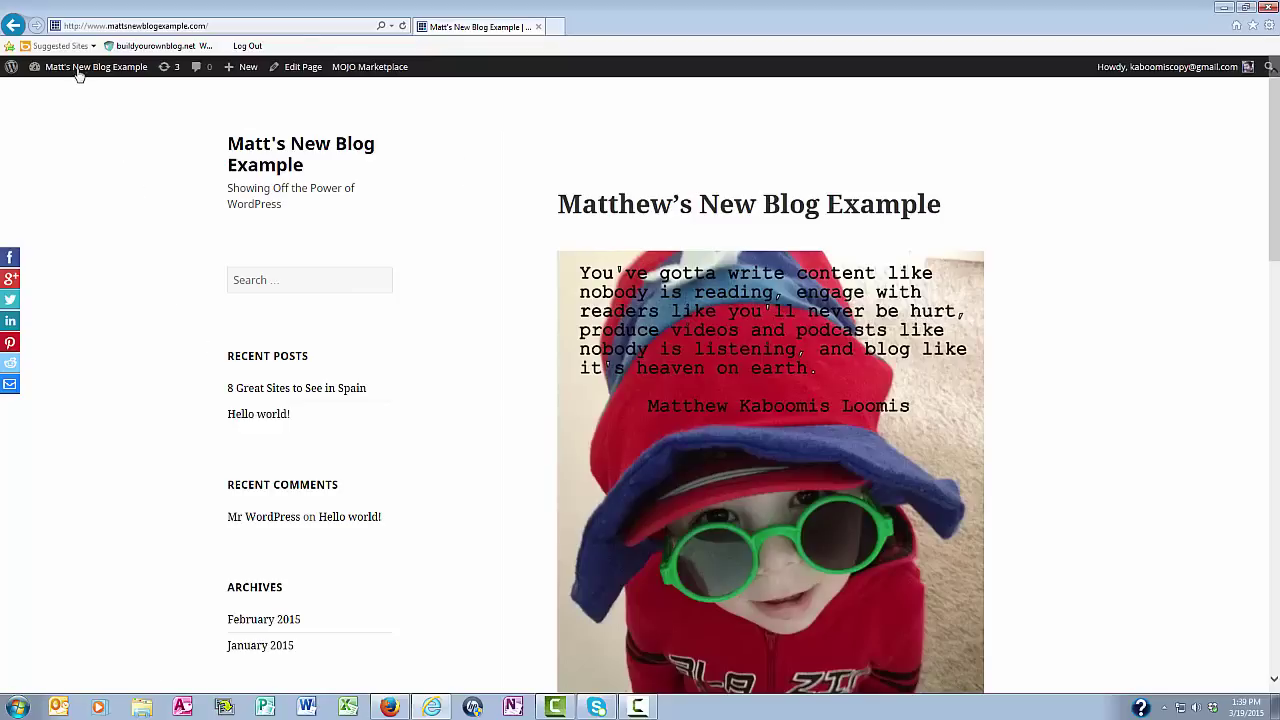
left_click(57, 91)
Save the General Settings with timezone UTC+0 and weeks starting on Monday
mouse_move(41, 425)
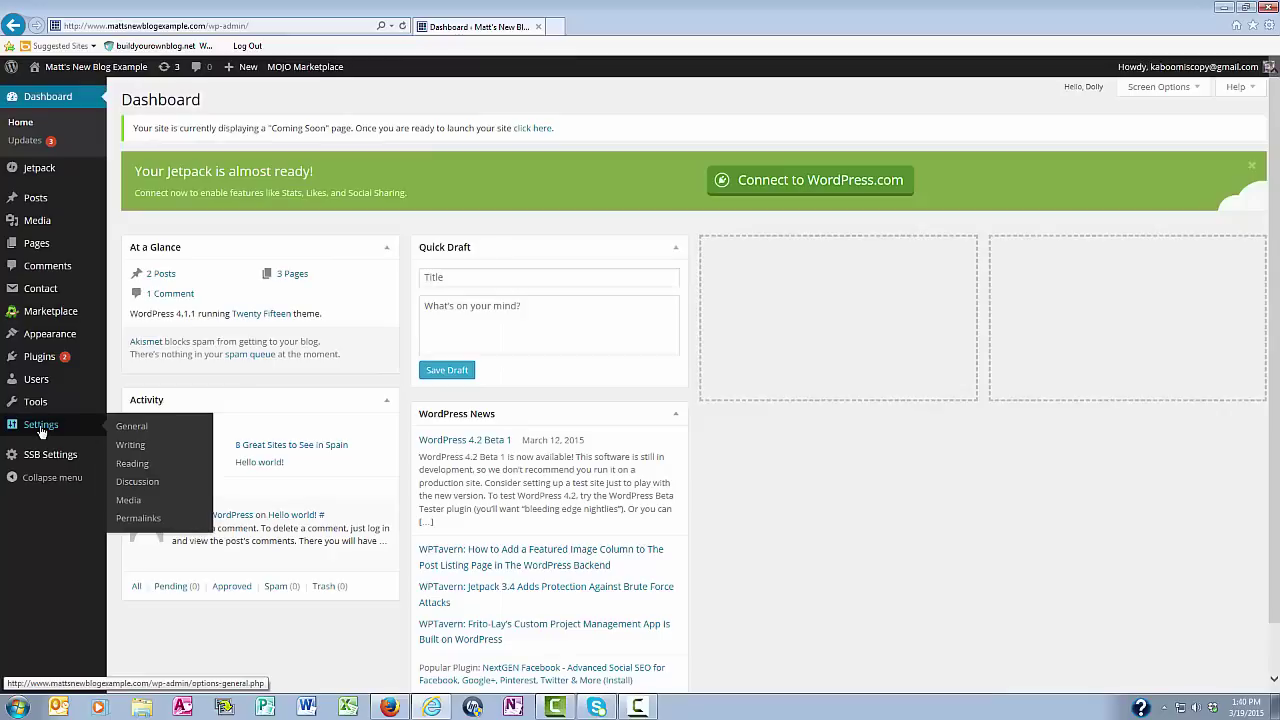
left_click(132, 427)
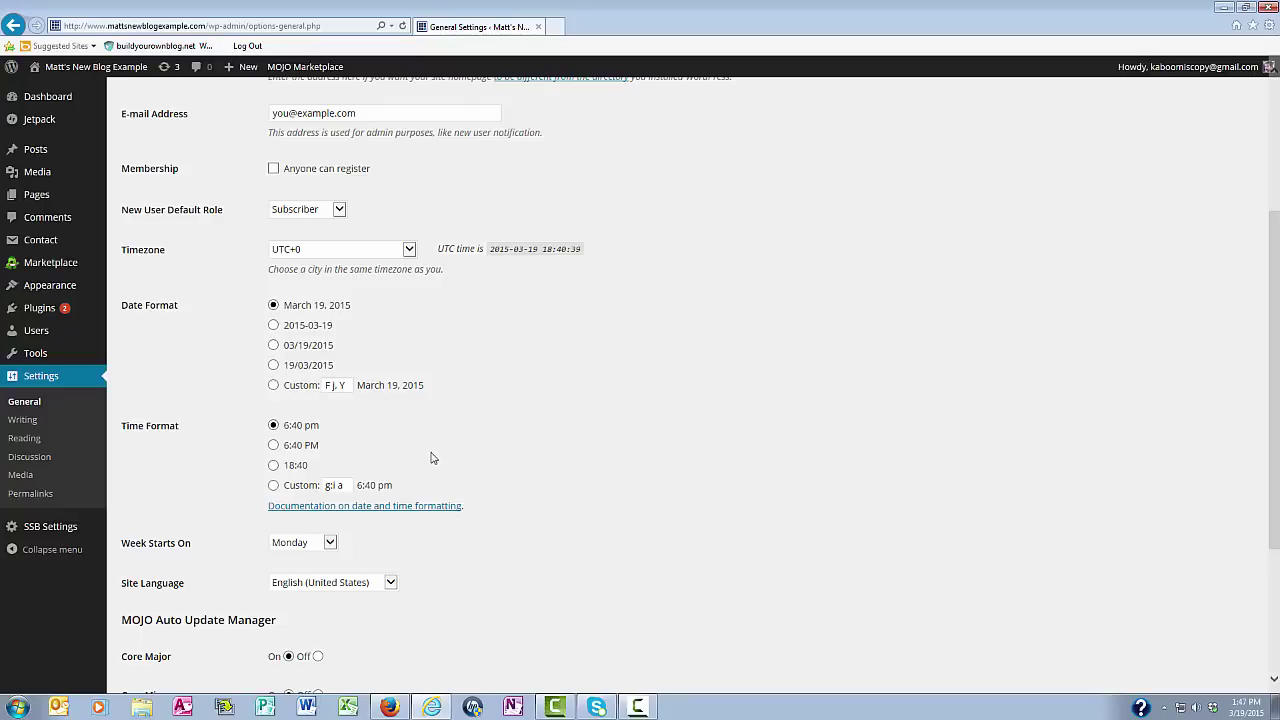
left_click_drag(1273, 380, 1273, 455)
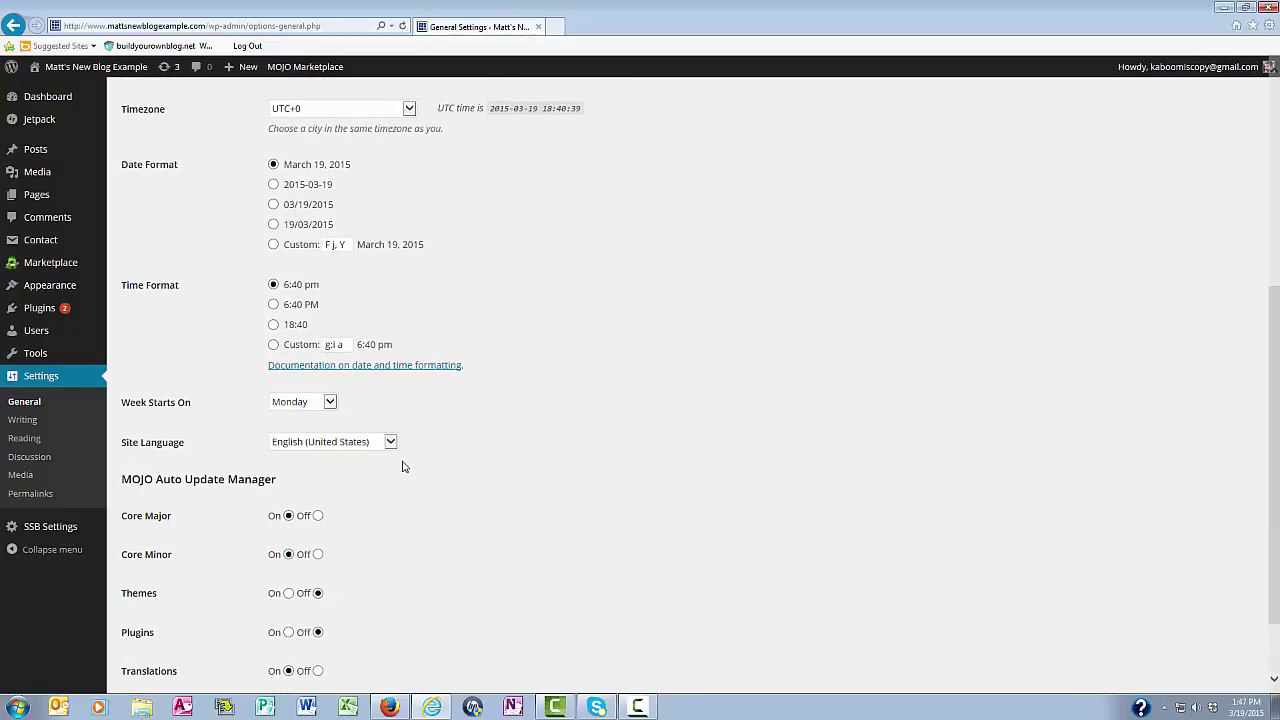
scroll(402, 463, "down", 2)
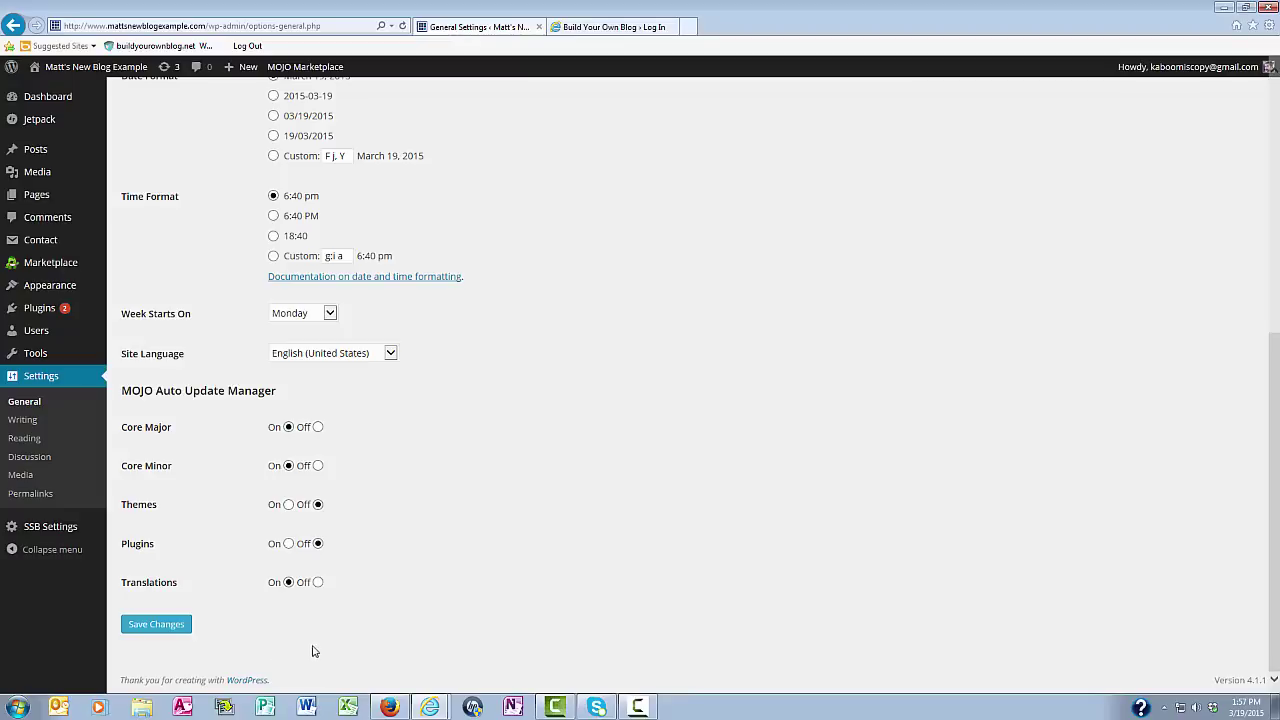
left_click(155, 626)
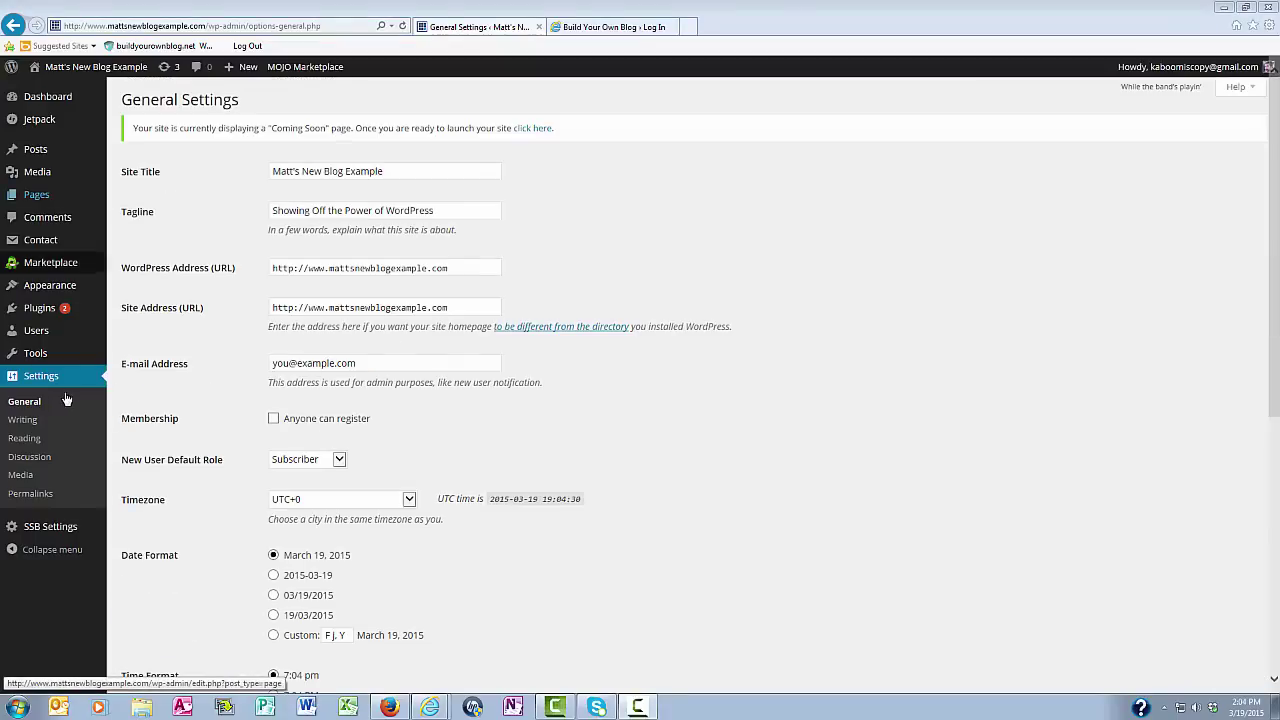
Save Writing Settings with emoticons as graphics and Uncategorized as default post category
left_click(22, 421)
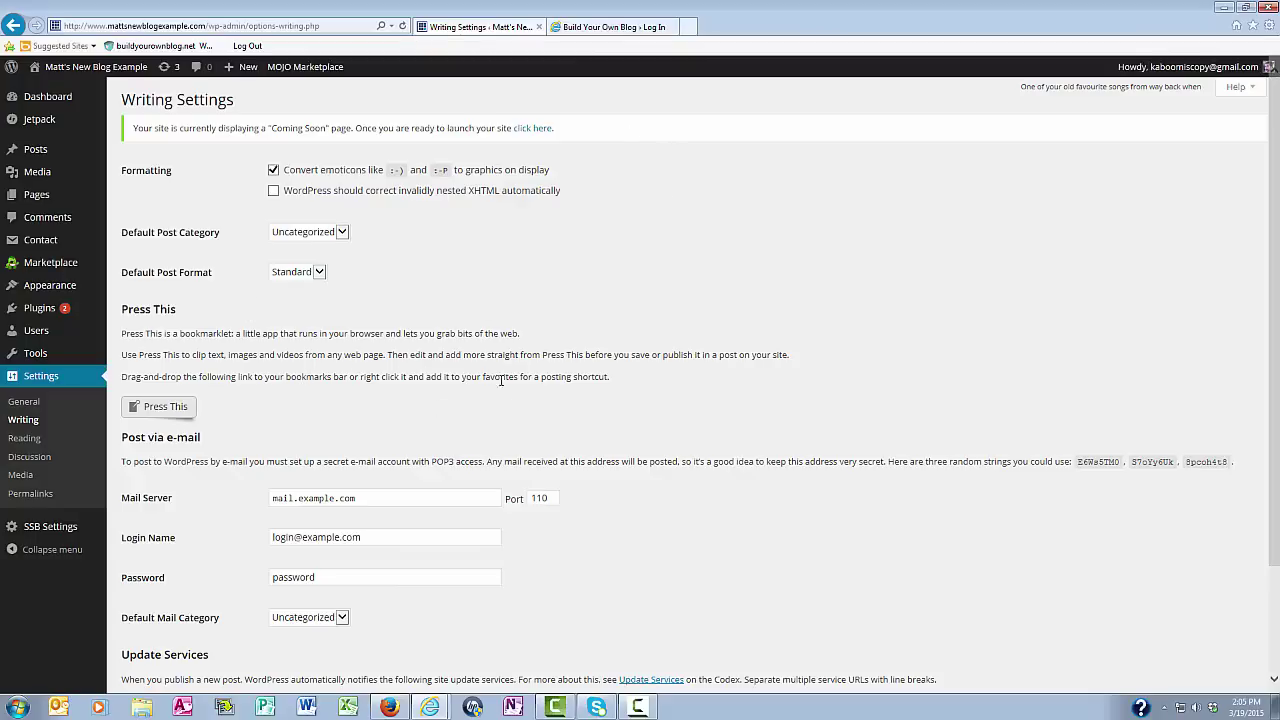
scroll(899, 366, "down", 3)
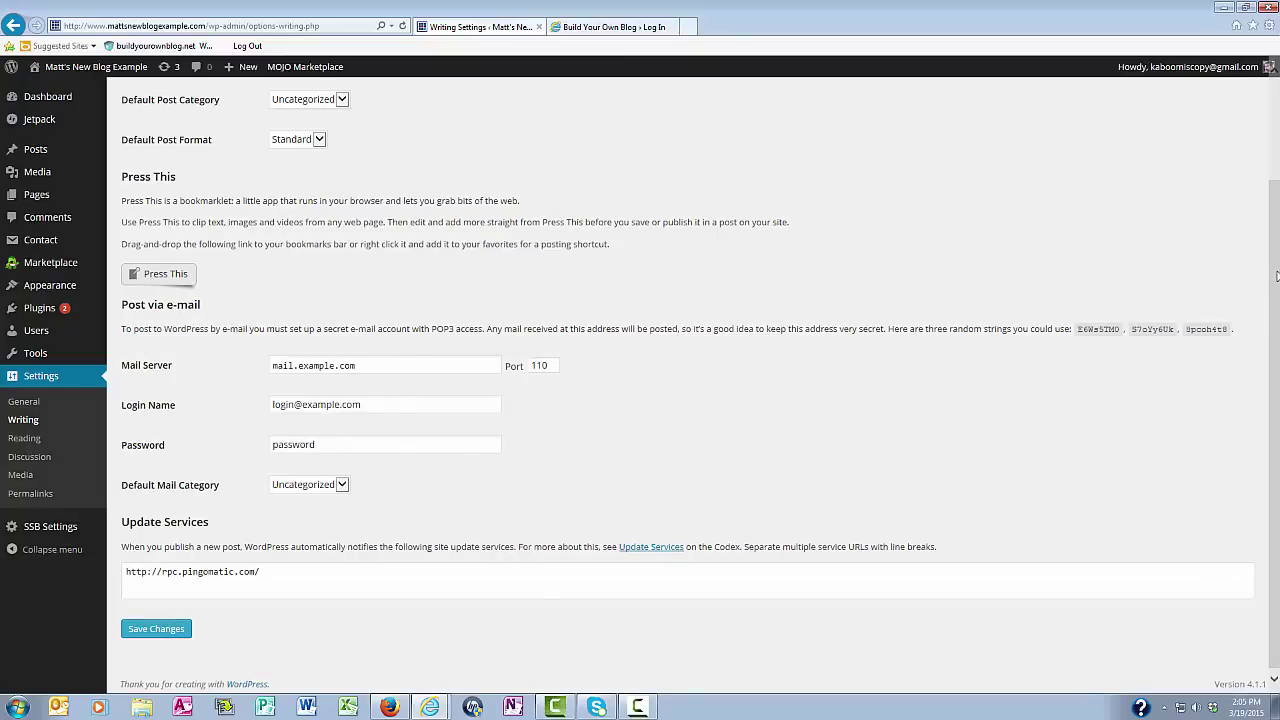
scroll(1276, 276, "down", 1)
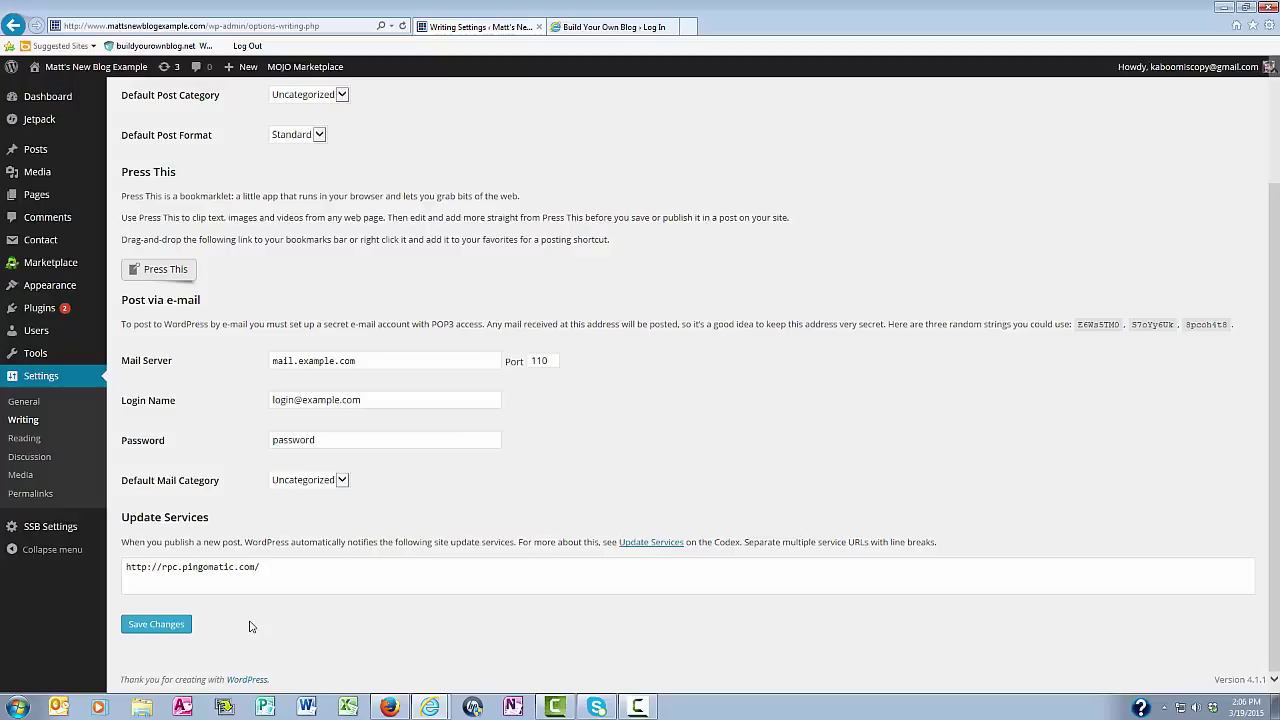
left_click(156, 627)
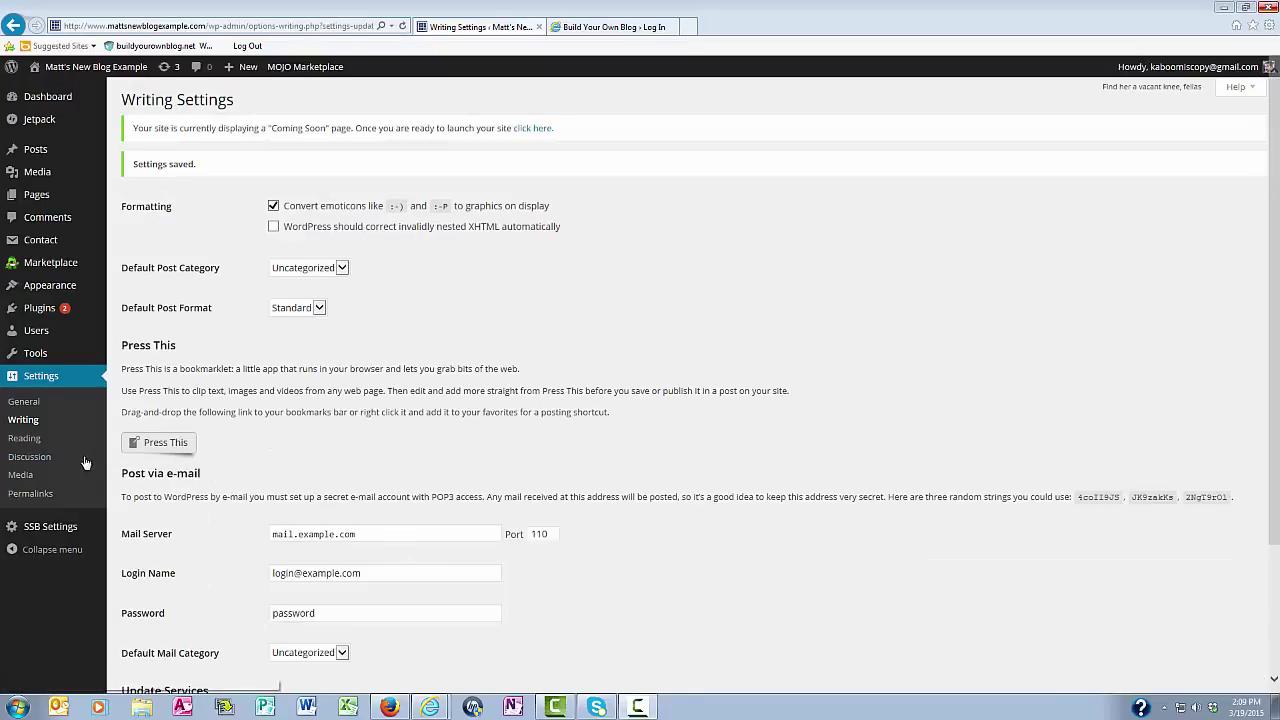
Open the Reading Settings page
left_click(22, 438)
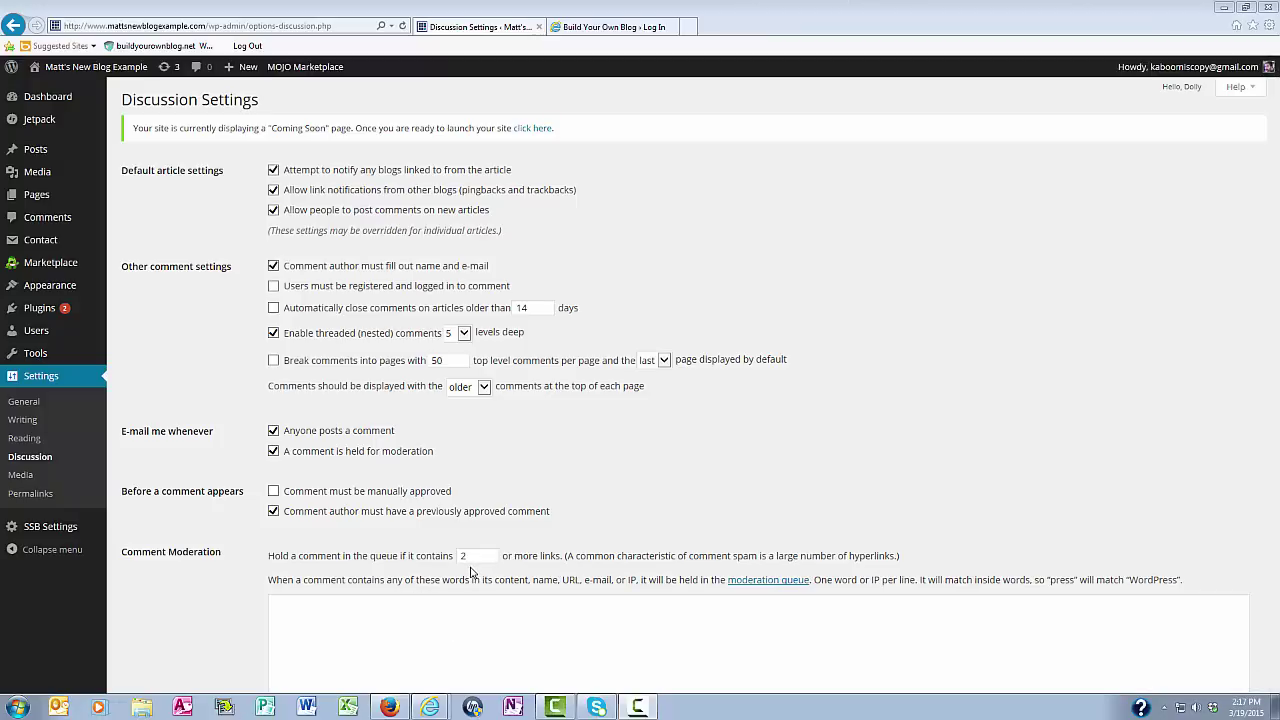
scroll(470, 570, "down", 3)
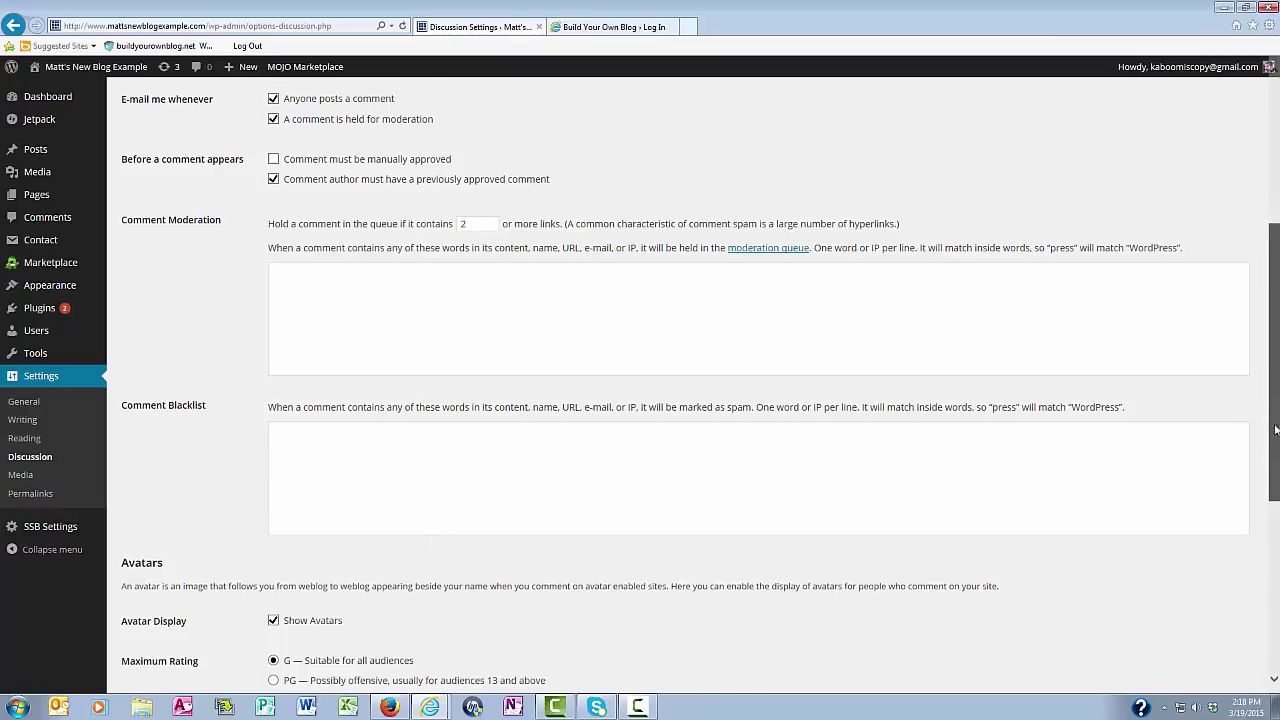
scroll(1276, 430, "down", 4)
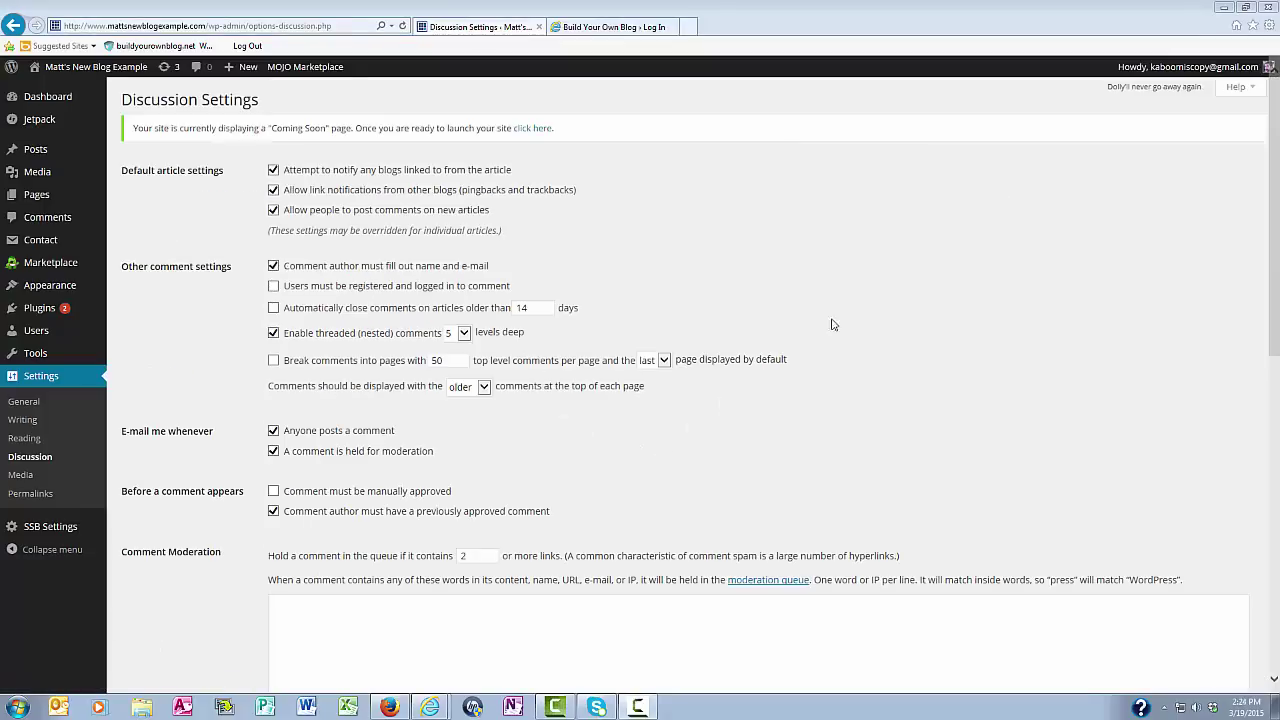
Save Media Settings with 150×150 thumbnails, 300×300 medium and 1024×1024 large sizes
left_click(21, 476)
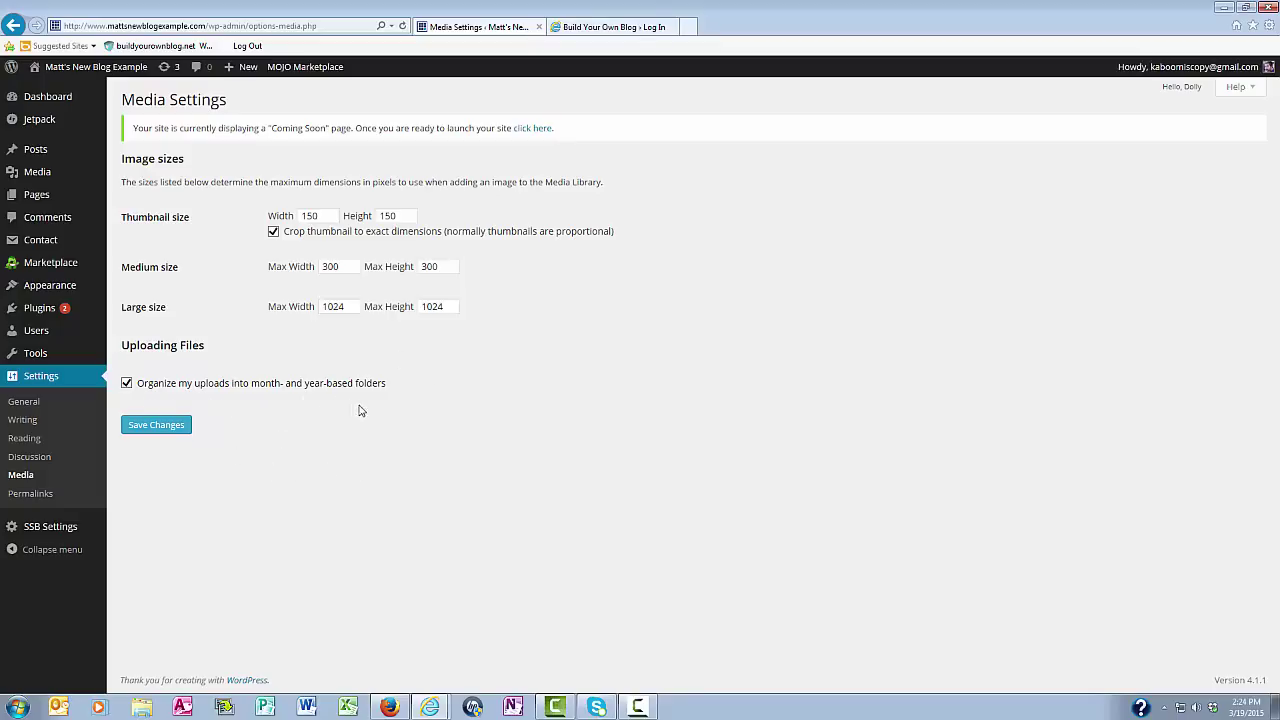
left_click(147, 428)
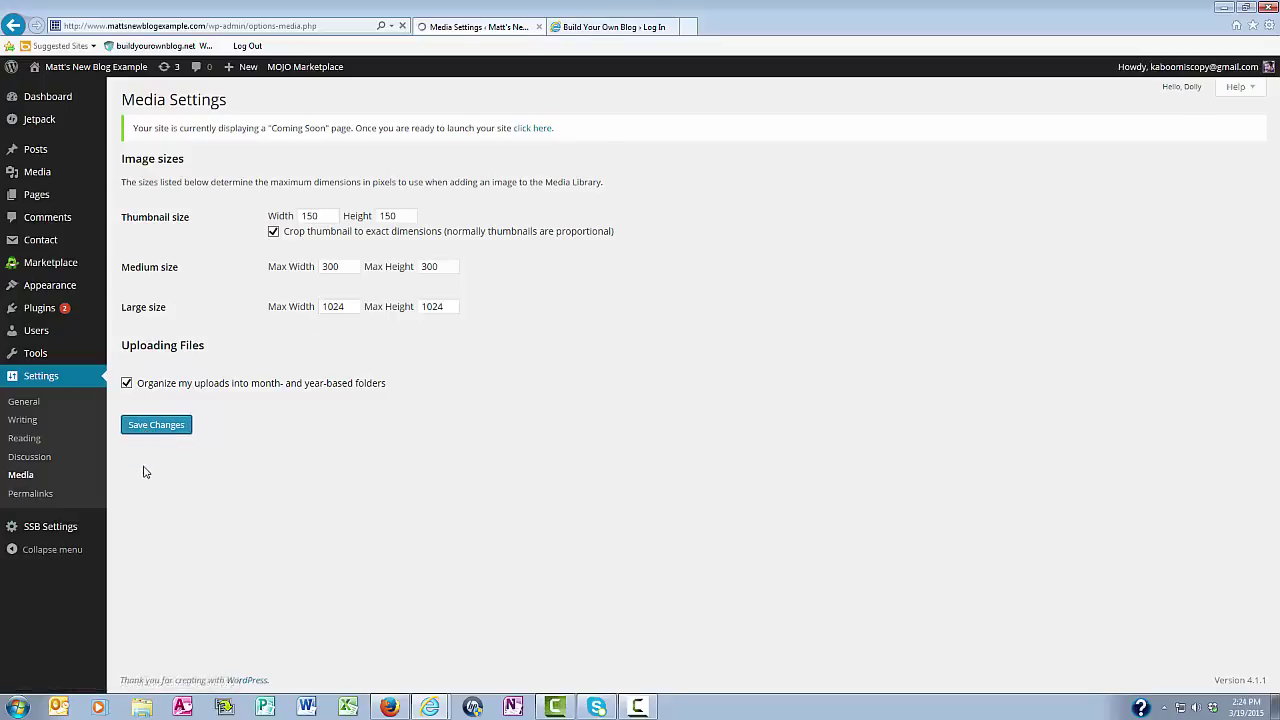
Switch permalinks to the custom structure /%postname%/ and save
left_click(31, 494)
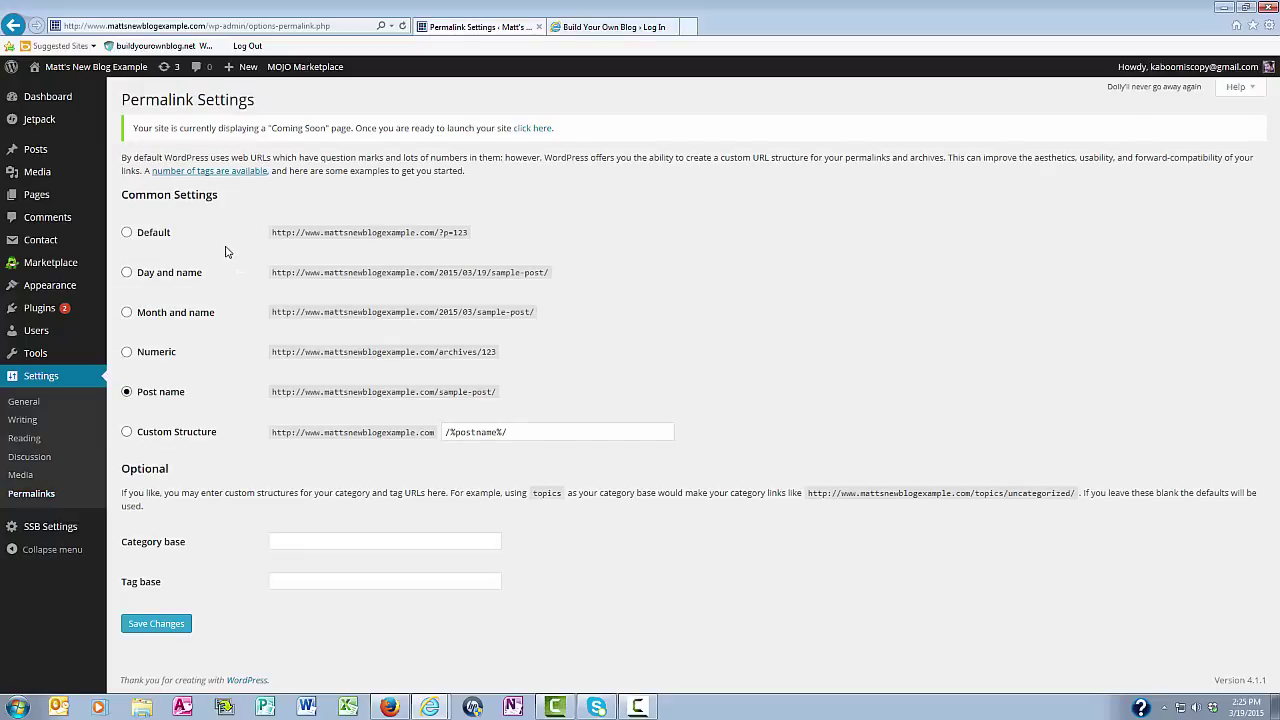
left_click(127, 435)
left_click(152, 624)
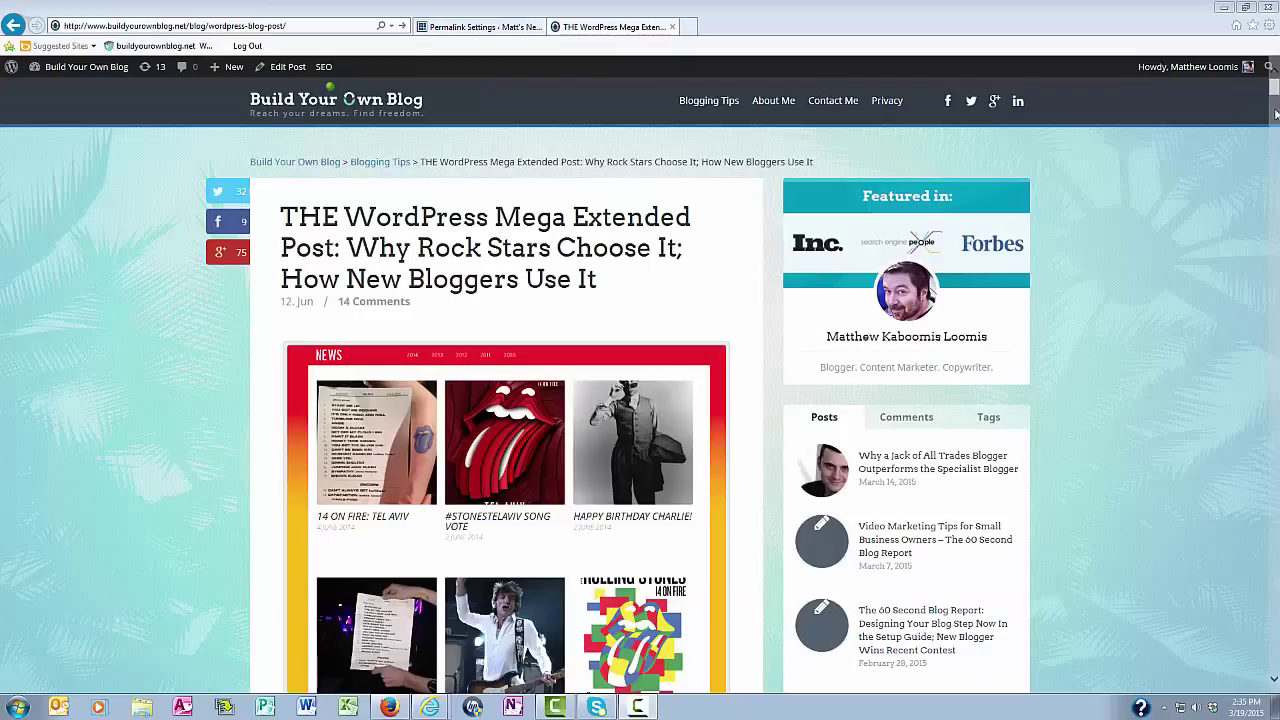
Scroll the WordPress Mega Extended Post down to its Table of Contents
scroll(495, 129, "down", 10)
scroll(495, 123, "up", 3)
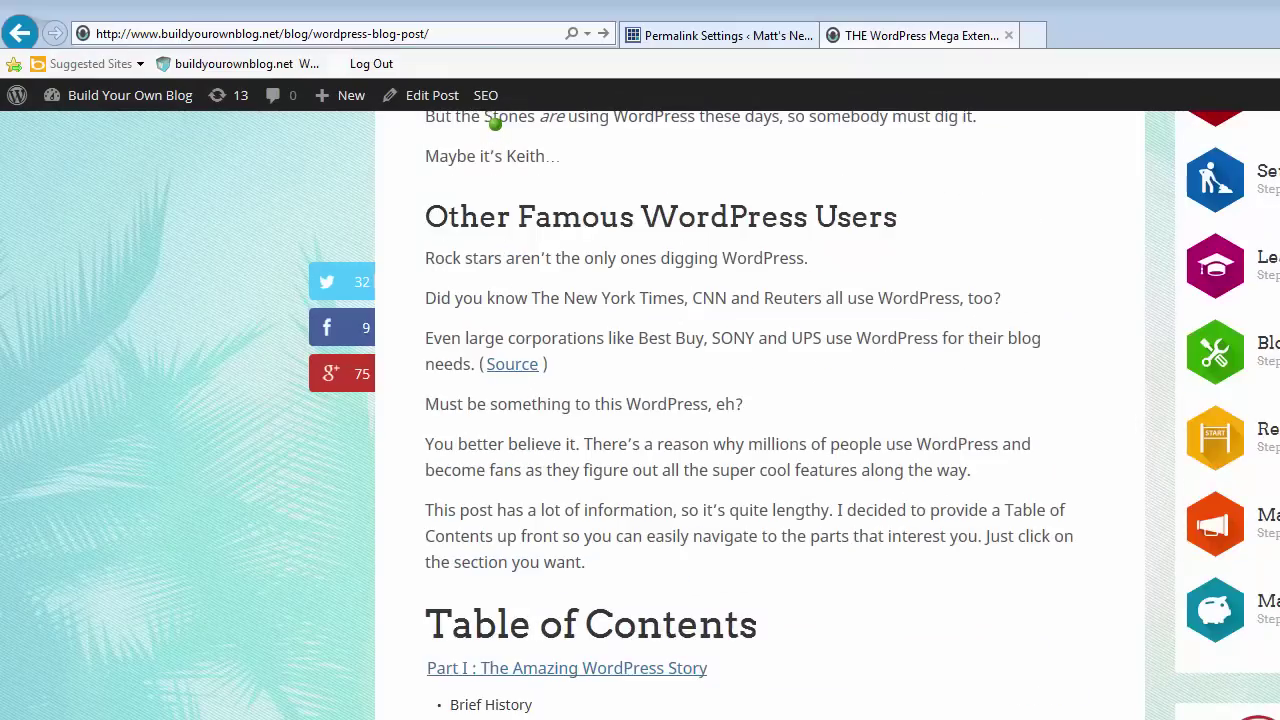
scroll(495, 123, "down", 7)
scroll(495, 125, "up", 3)
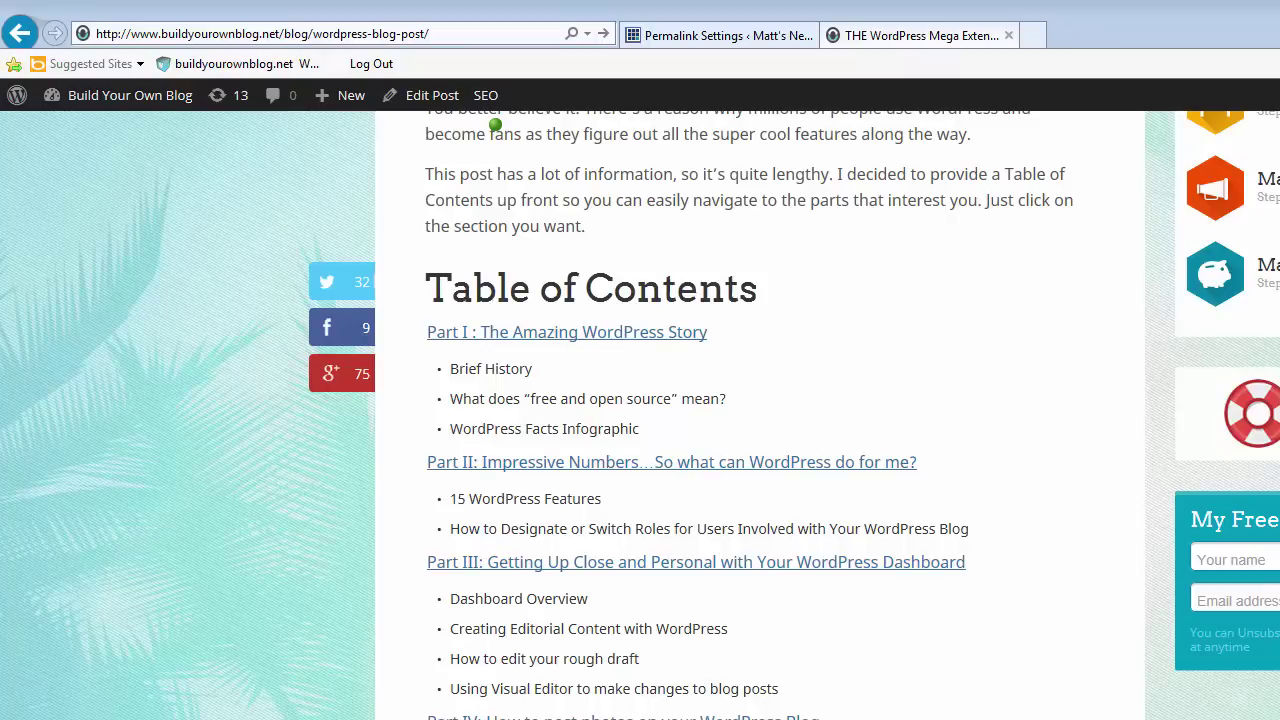
scroll(495, 124, "up", 1)
scroll(495, 124, "down", 5)
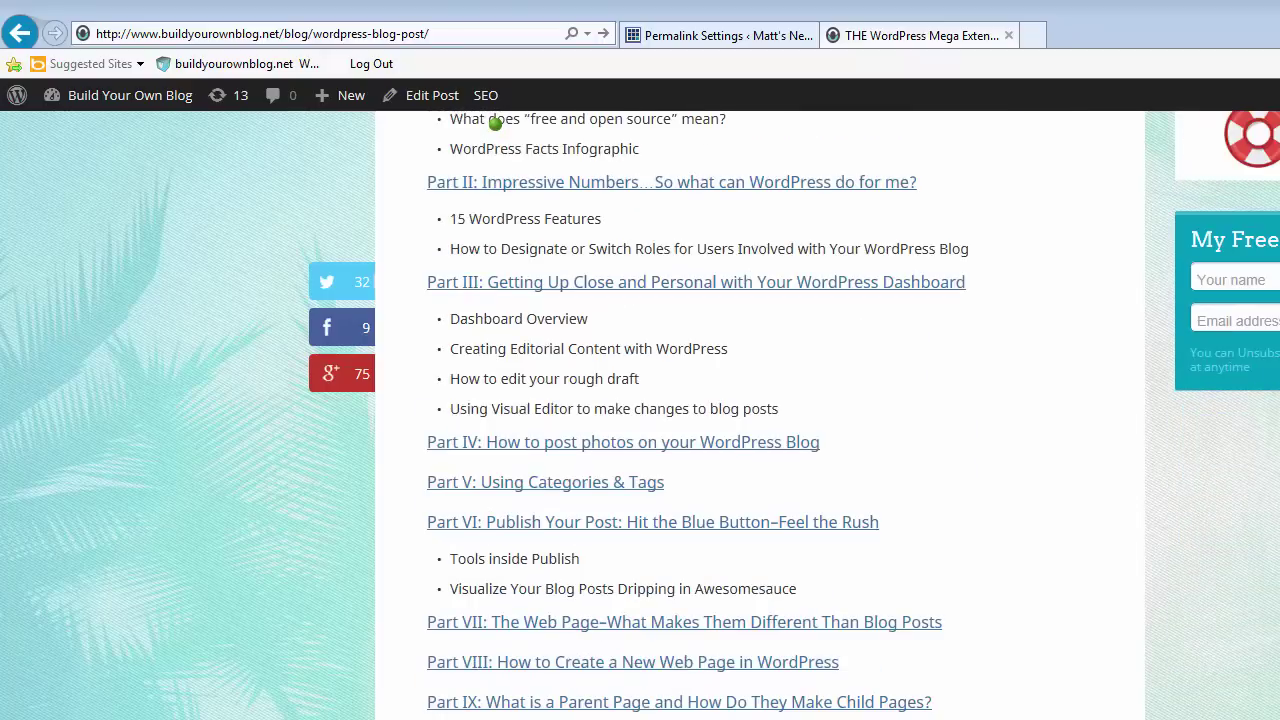